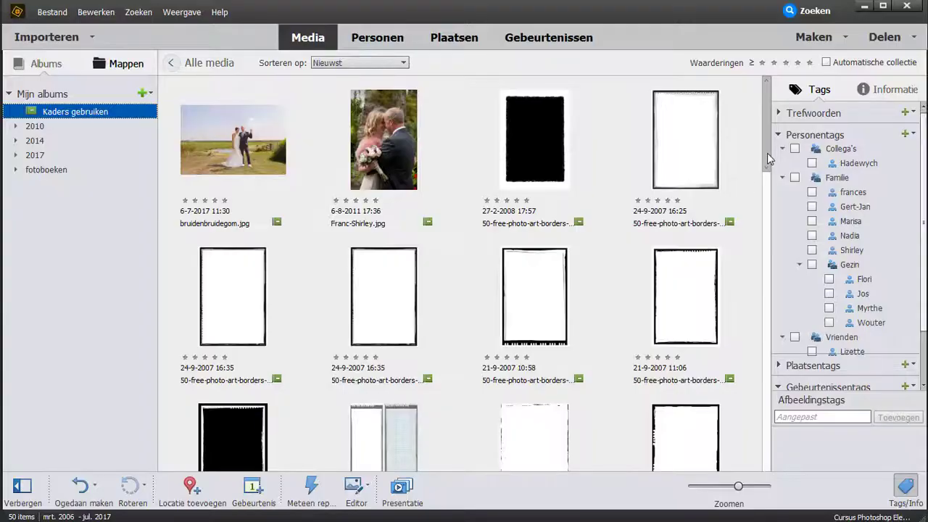
Scroll through the Kaders gebruiken album's wedding photos and border frame images
mouse_move(766, 163)
left_mouse_down()
mouse_move(777, 235)
mouse_move(768, 155)
left_mouse_up()
Open bruidenbruidegom.jpg, Franc-Shirley.jpg and the grunge frames 25 and 09 in the Editor
left_click(246, 154)
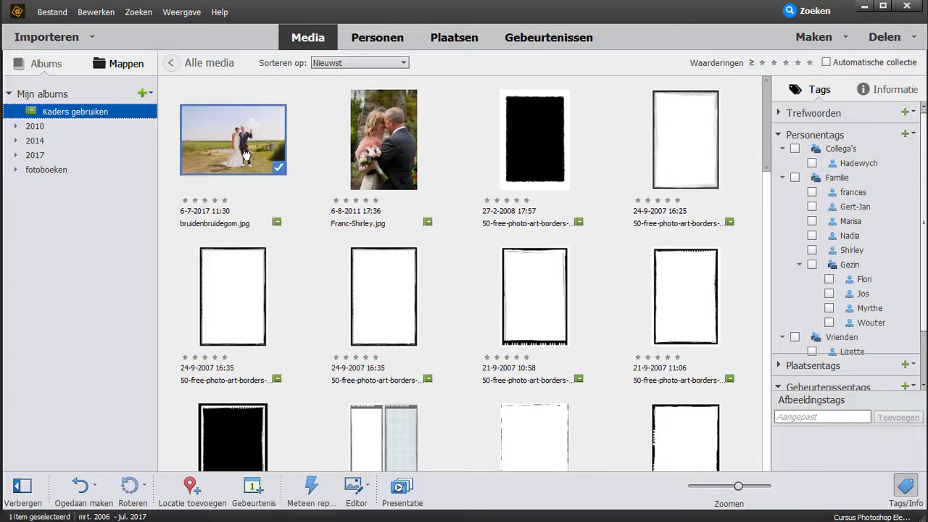
left_click(367, 153, "ctrl")
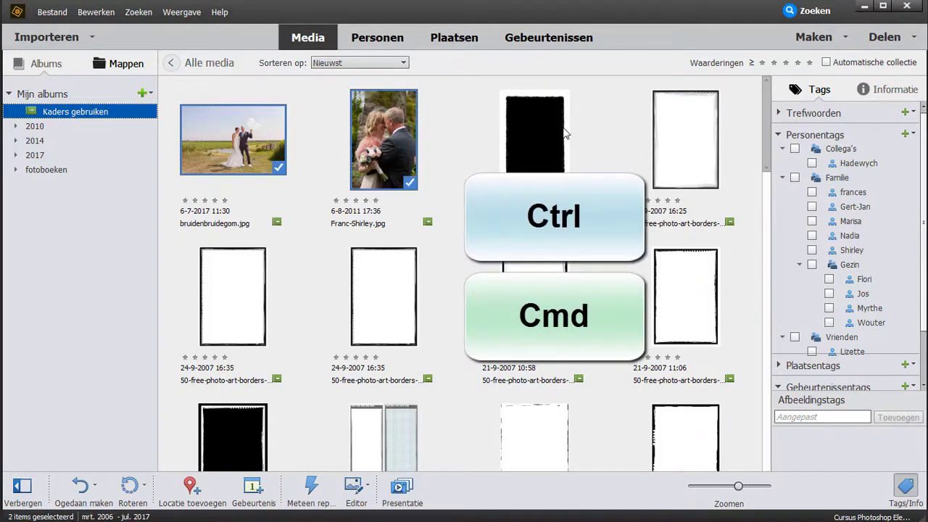
left_click_drag(767, 129, 770, 450)
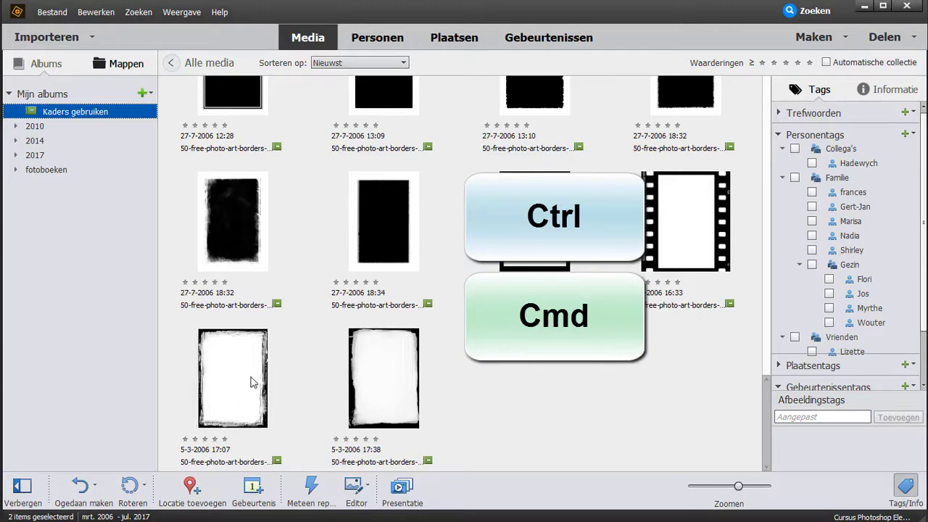
left_click(252, 382, "ctrl")
left_click(231, 220, "ctrl")
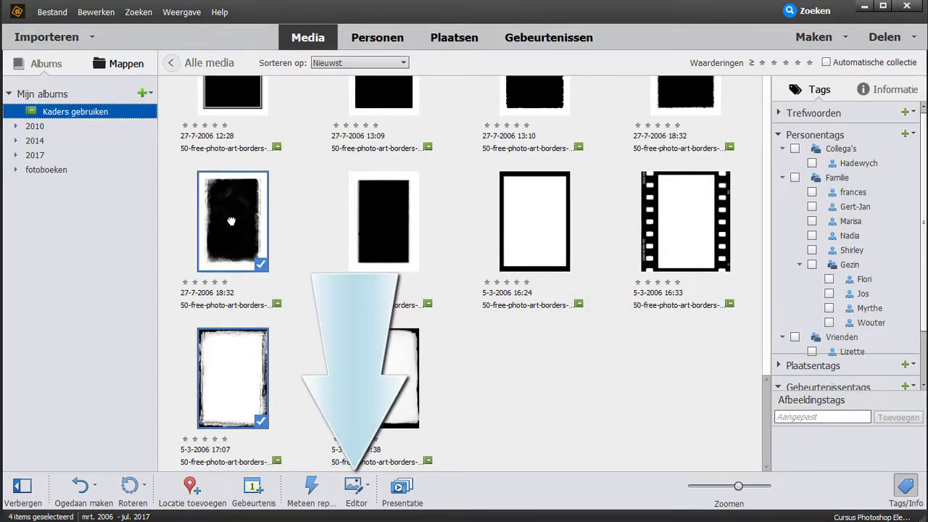
left_click(352, 486)
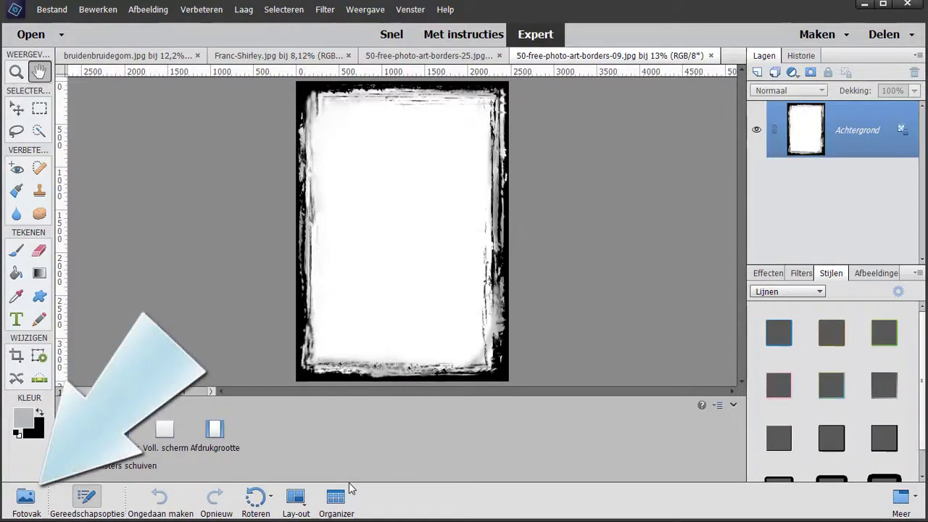
Make the 50-free-photo-art-borders-25 frame the active document, with the Move tool selected
left_click(26, 495)
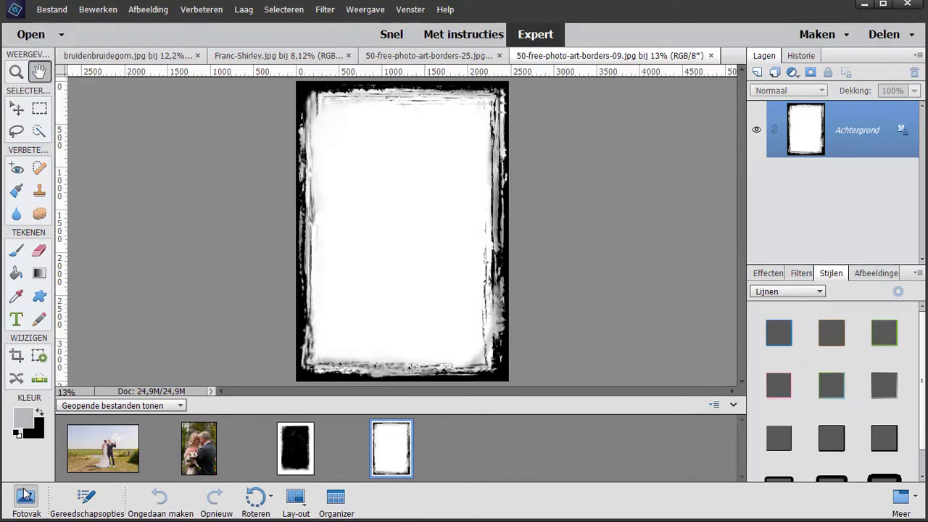
left_click(305, 433)
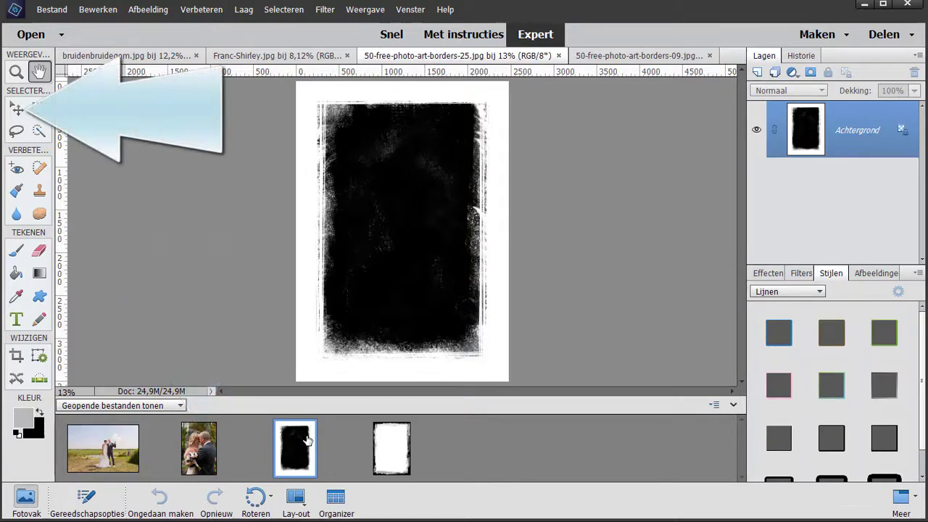
left_click(16, 108)
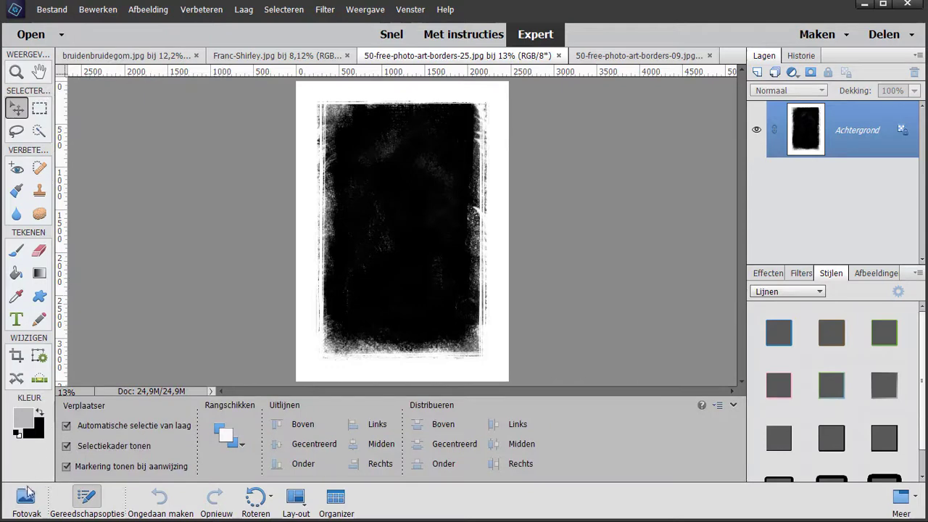
left_click(26, 498)
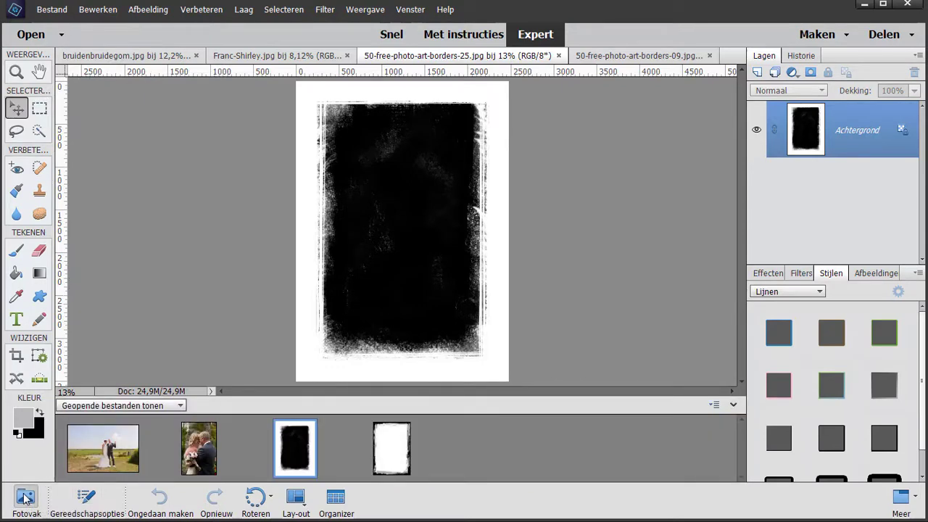
Drop the Franc-Shirley photo onto the frame document and scale it up to about 114%
left_click_drag(189, 457, 392, 244)
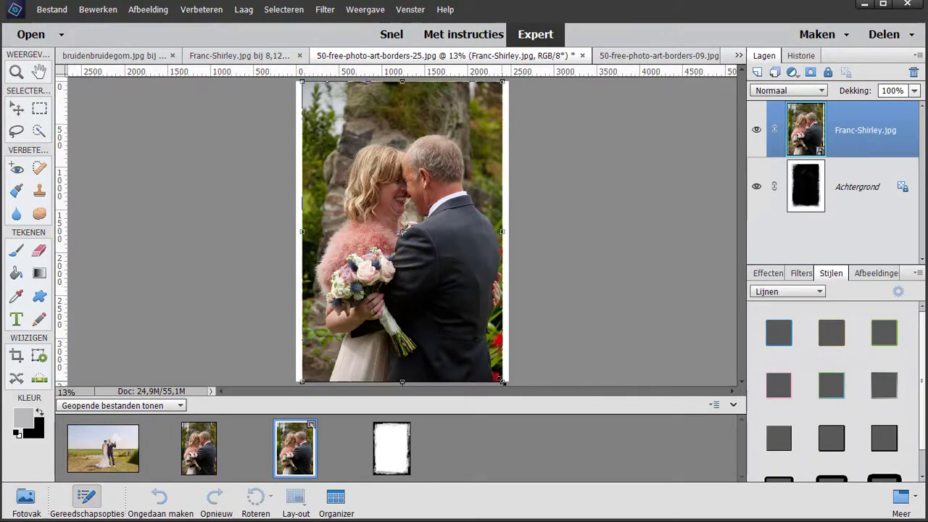
mouse_move(502, 382)
left_mouse_down()
mouse_move(555, 436)
mouse_move(532, 407)
mouse_move(540, 419)
left_mouse_up()
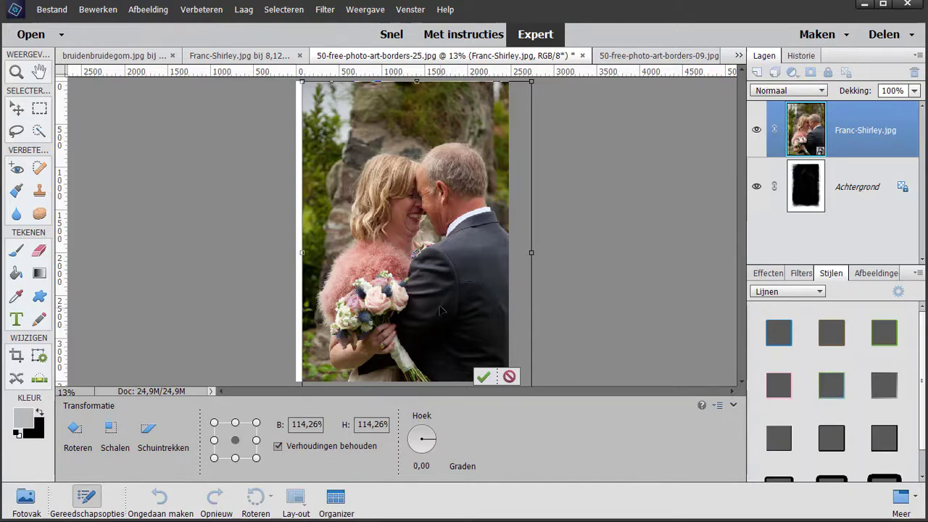
Enlarge the Franc-Shirley layer to 115.91%, position it over the frame and commit
left_click_drag(435, 305, 426, 295)
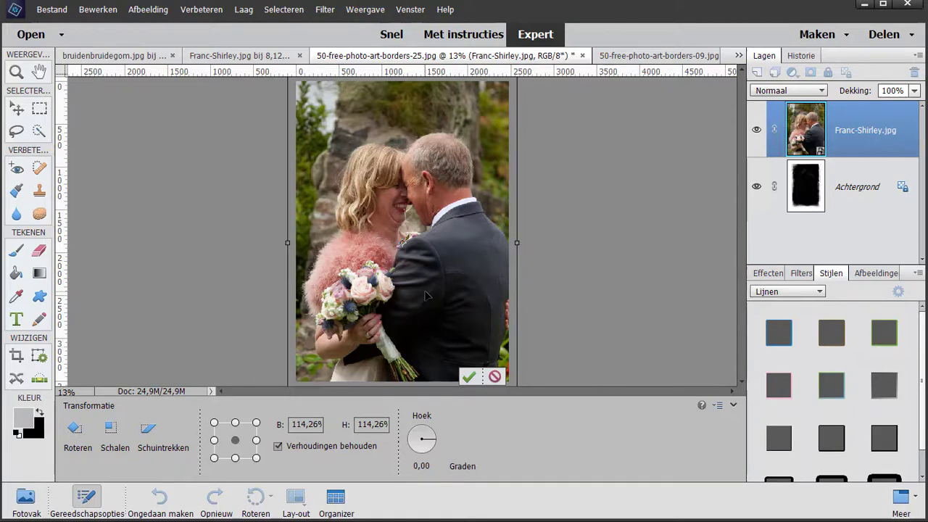
key("ctrl+0")
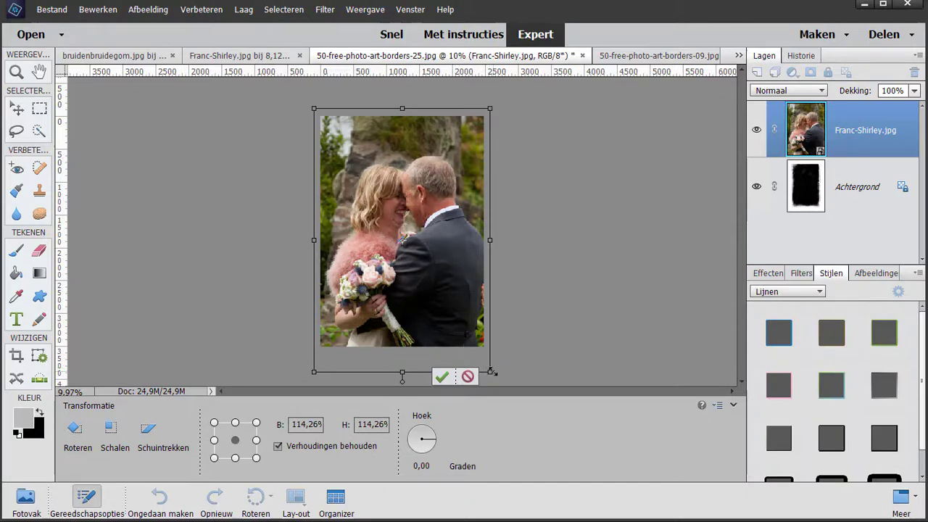
left_click_drag(490, 372, 491, 376)
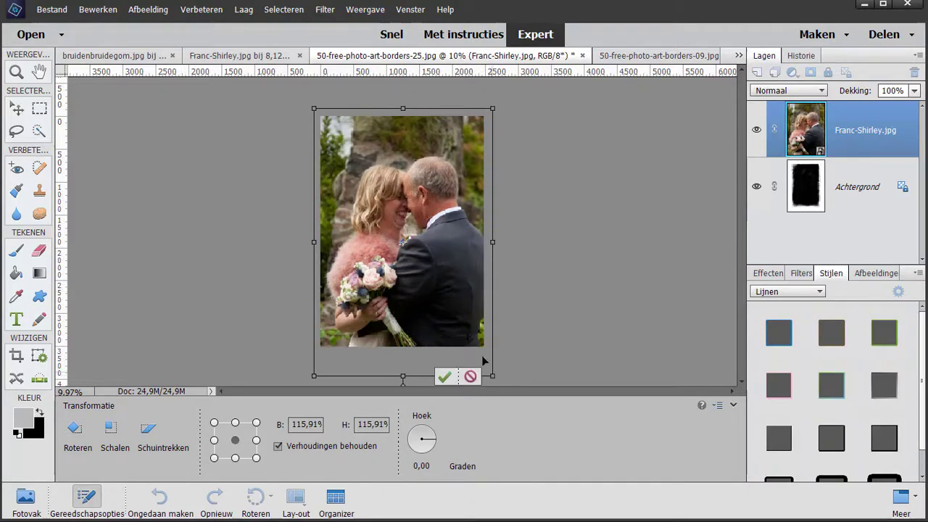
left_click_drag(437, 300, 434, 299)
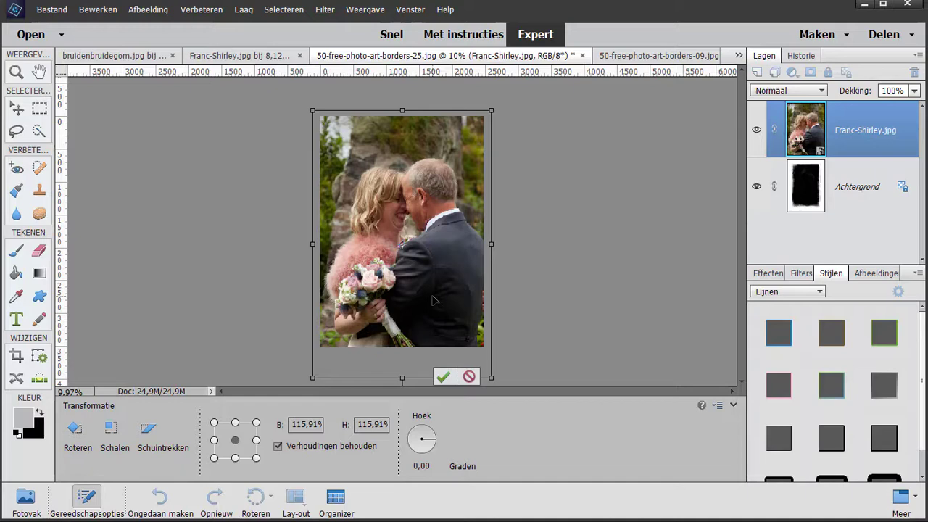
left_click(442, 376)
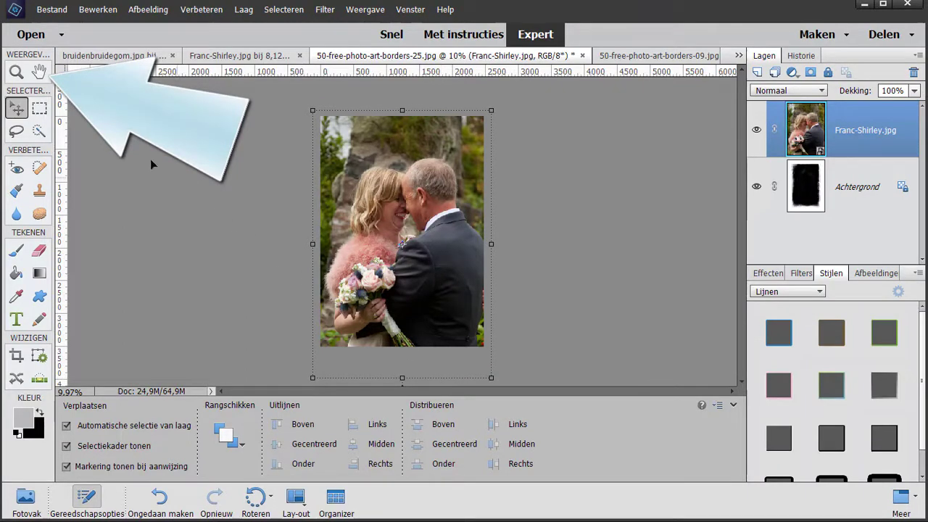
Fit the view on screen and set the Franc-Shirley layer's blend mode to Bleken
left_click(40, 71)
double_click(40, 72)
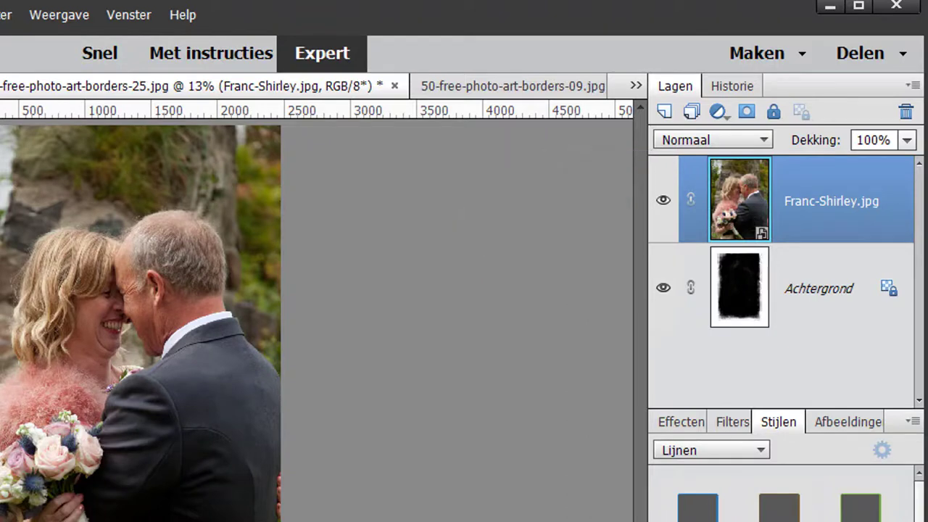
left_click(703, 140)
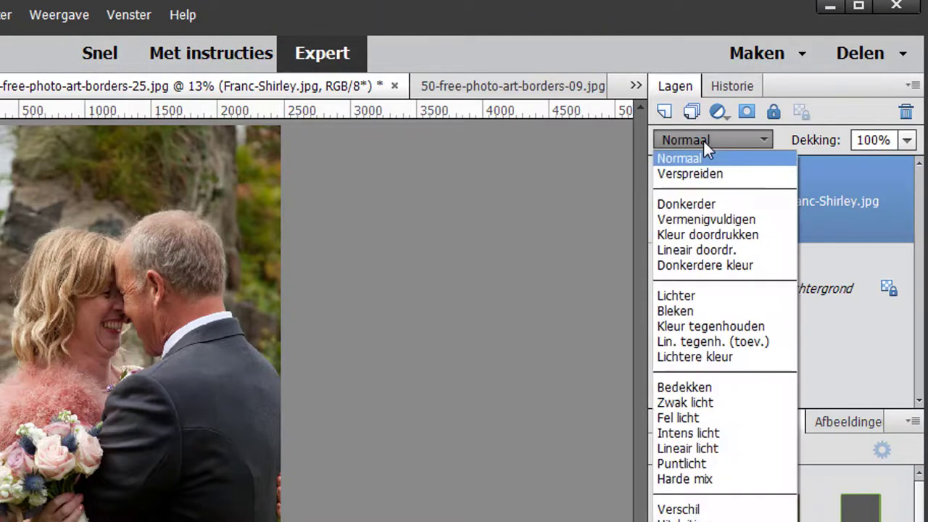
left_click(713, 309)
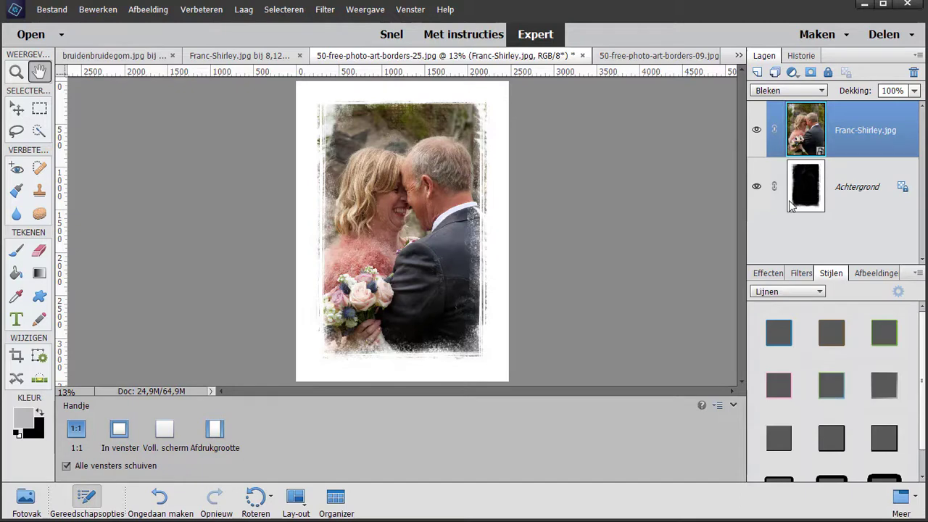
Scale the Franc-Shirley layer down to 93.52% so it fits inside the white border
left_click(18, 109)
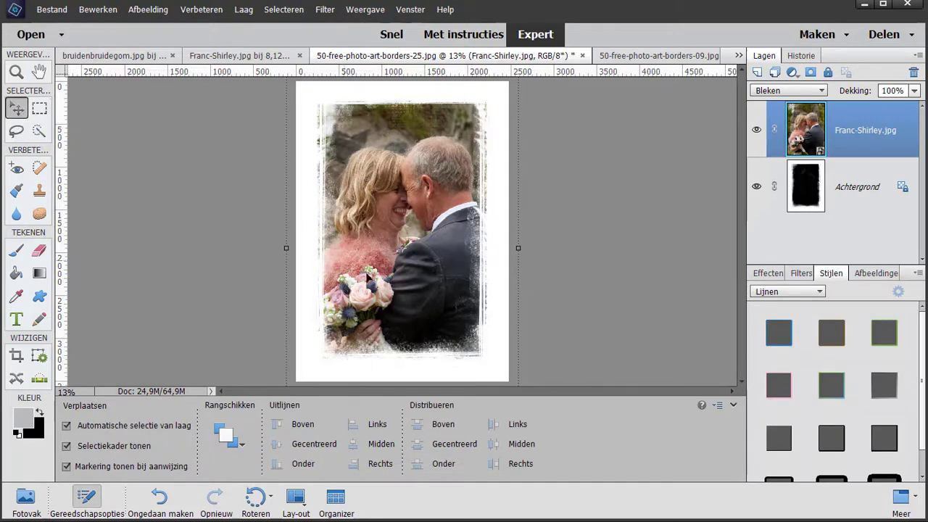
left_click_drag(460, 318, 459, 319)
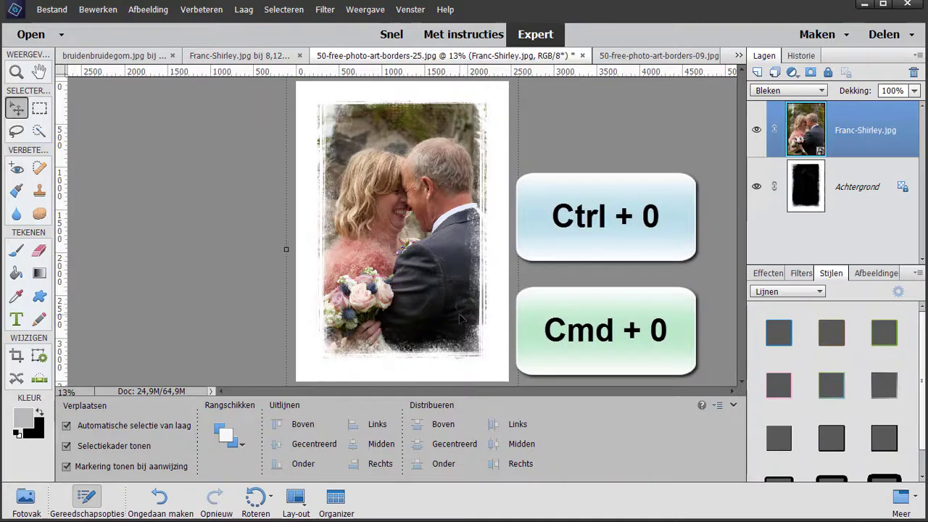
key("ctrl+0")
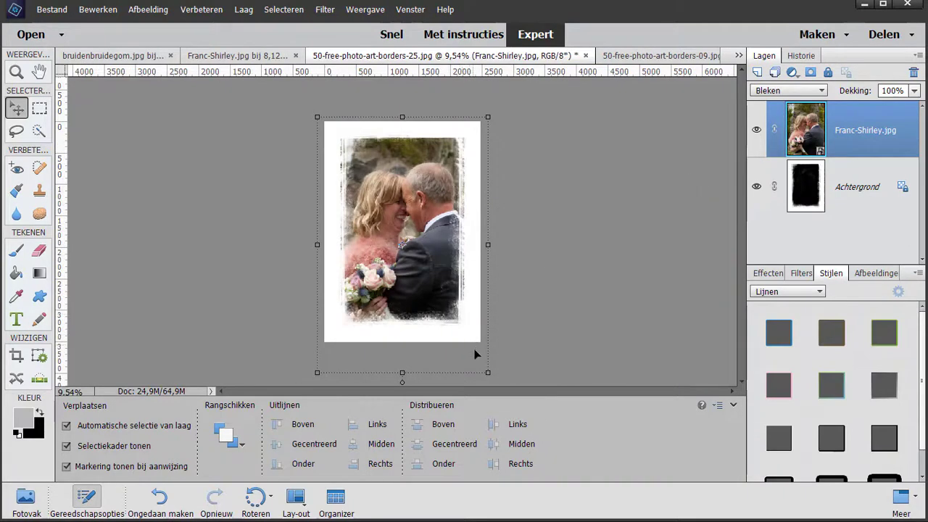
left_click_drag(488, 372, 477, 354)
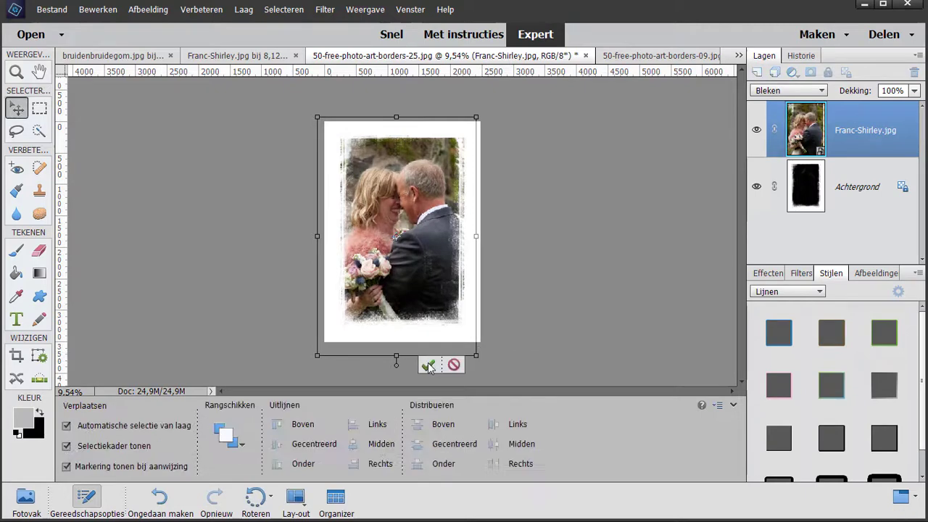
left_click(429, 365)
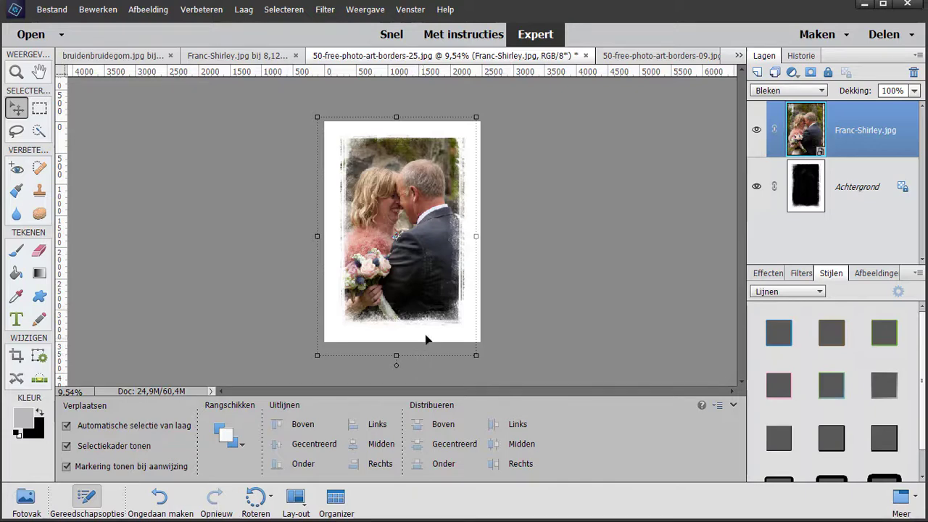
Close the borders-25 composite without saving and drag the Franc-Shirley photo out of the tabs
left_click(585, 56)
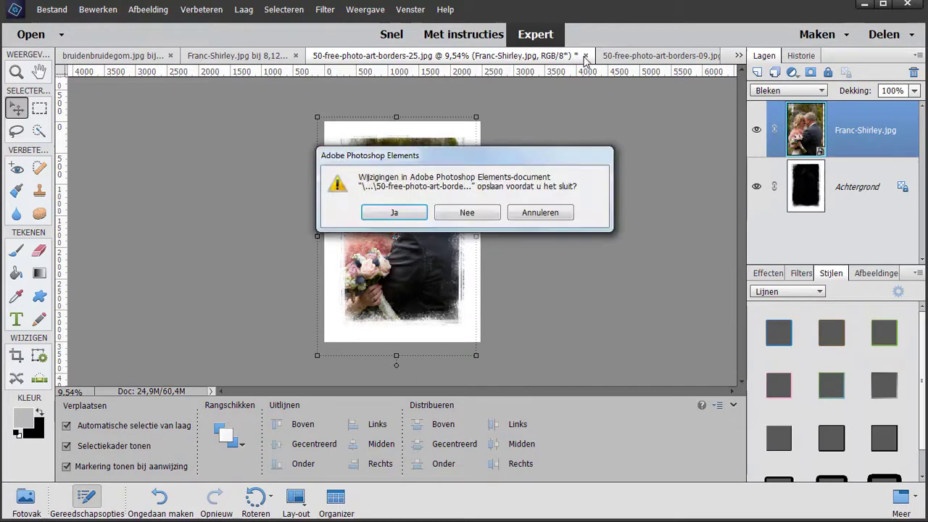
left_click(479, 209)
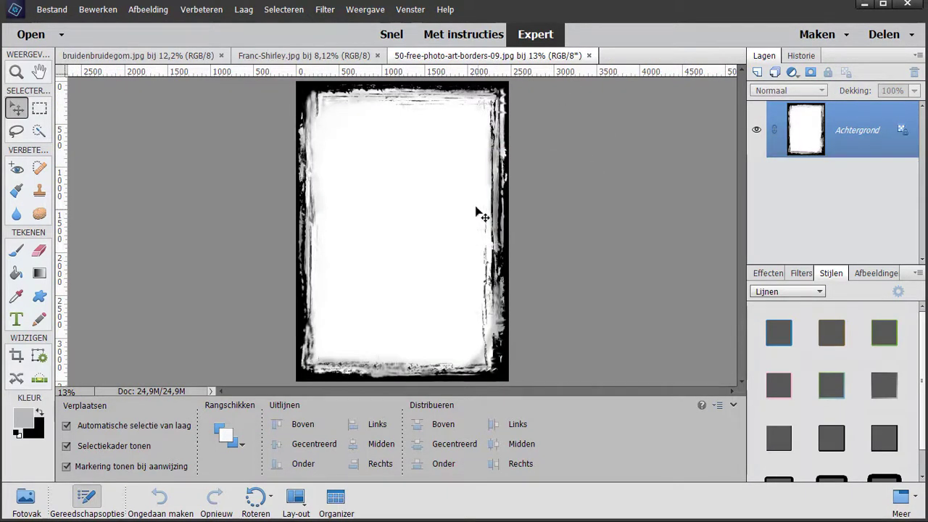
left_click(366, 57)
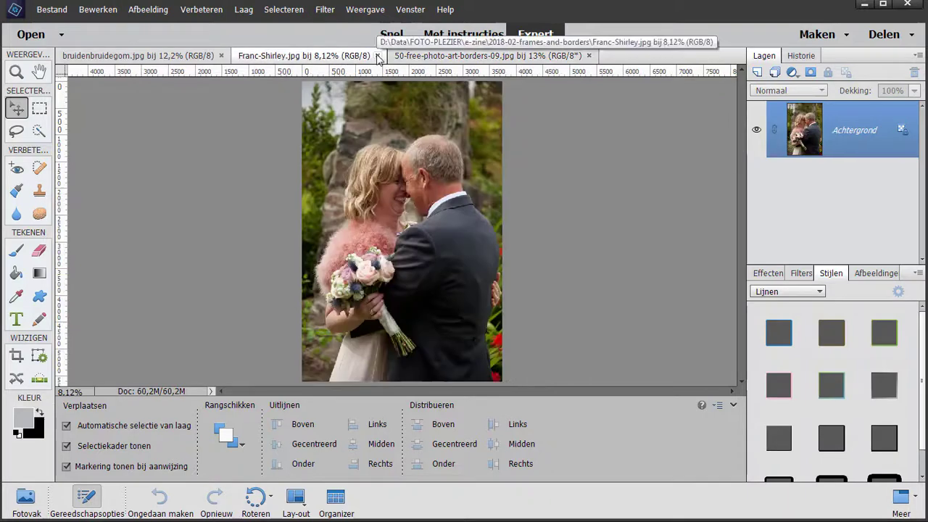
left_click_drag(366, 58, 377, 58)
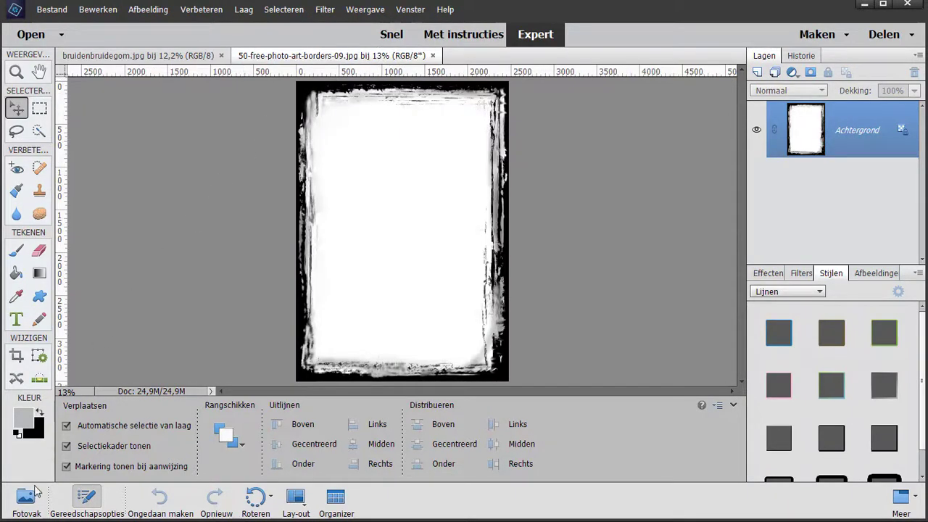
left_click(28, 496)
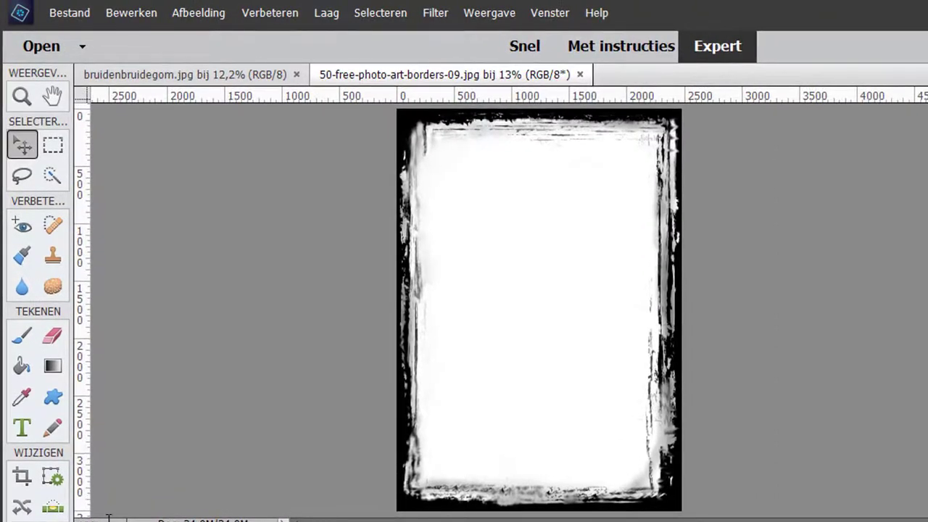
Rotate the borders-09 frame 90° left and drag the bruidenbruidegom photo onto it
left_click(215, 13)
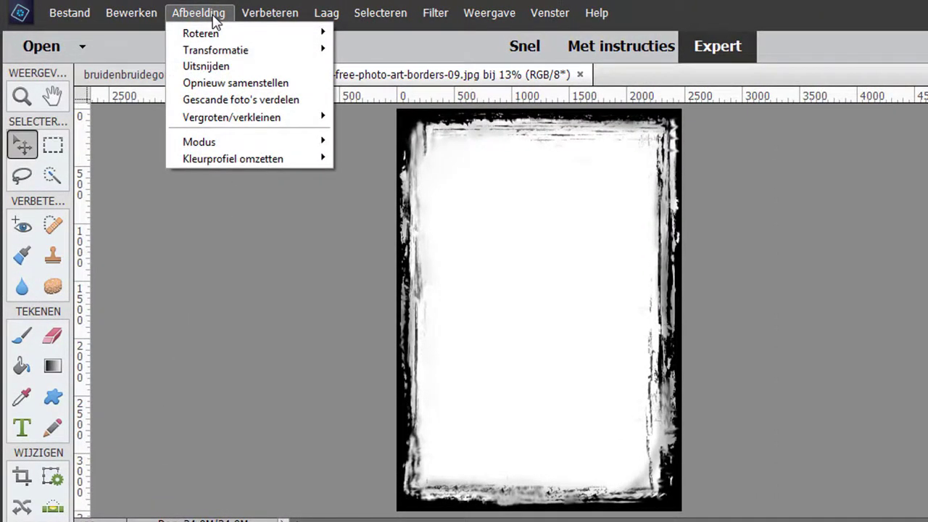
mouse_move(203, 34)
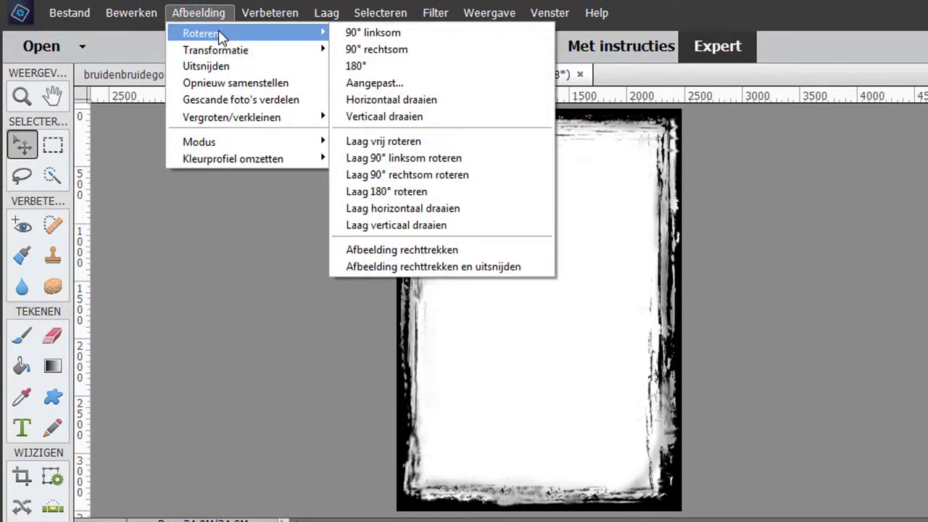
left_click(364, 33)
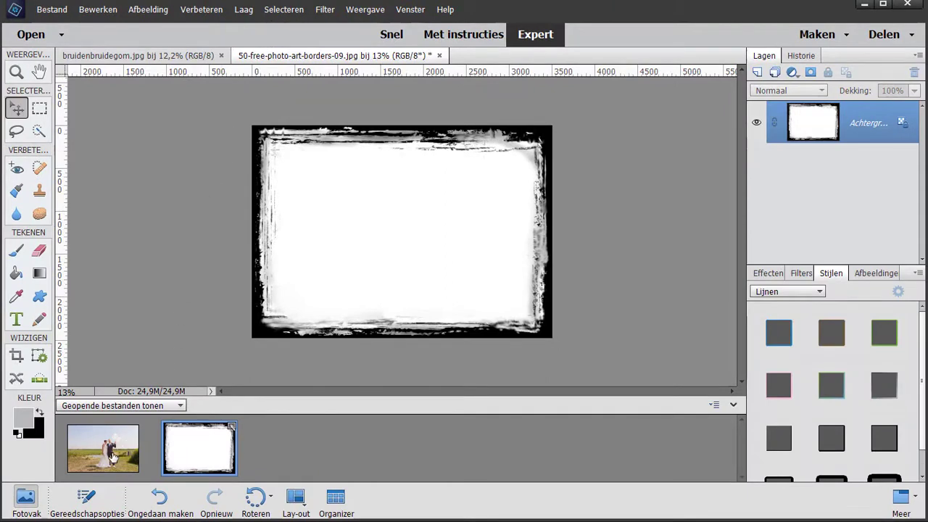
left_click_drag(120, 451, 372, 243)
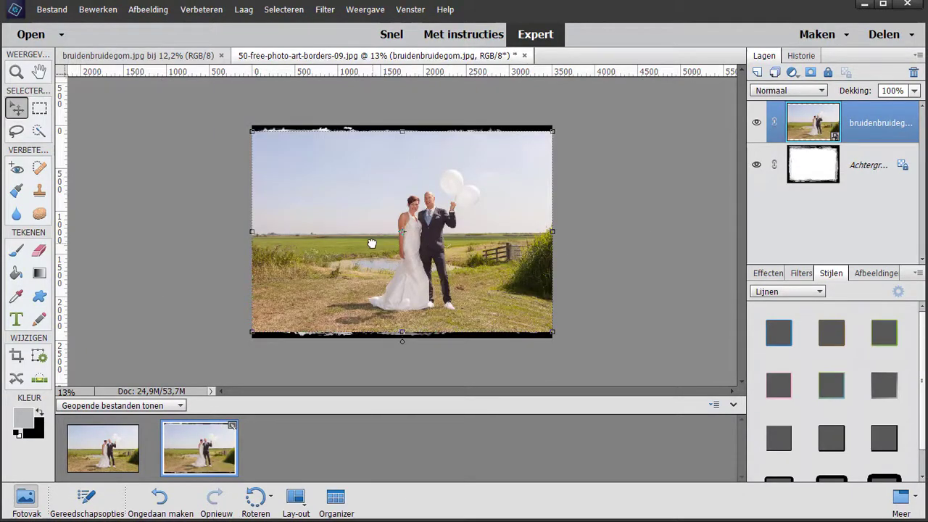
Enlarge and position the bruidenbruidegom layer over the whole borders-09 frame, then fit the view
left_click_drag(552, 131, 576, 114)
left_click_drag(488, 225, 478, 239)
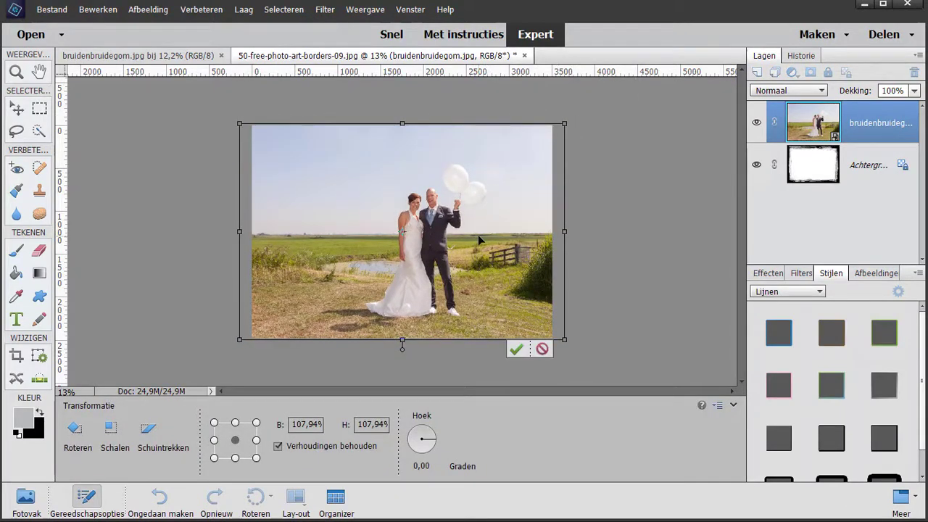
left_click(516, 349)
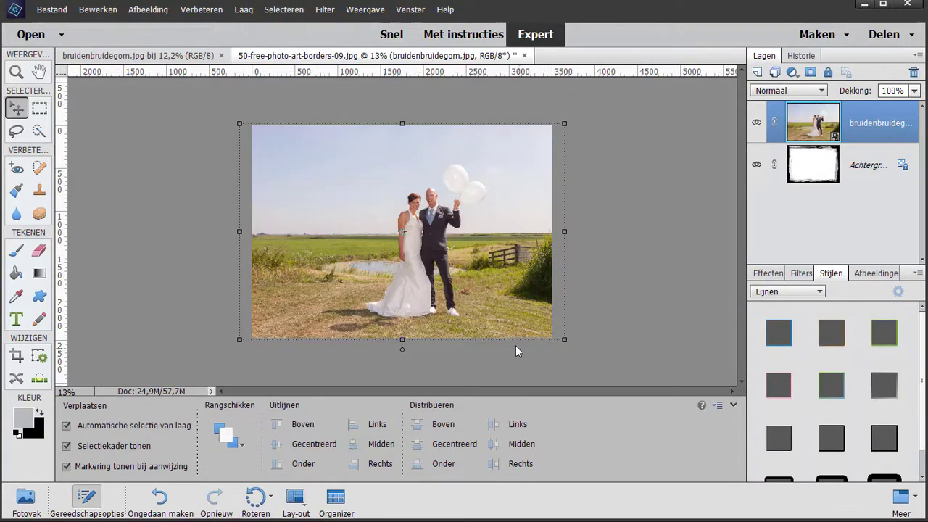
double_click(40, 72)
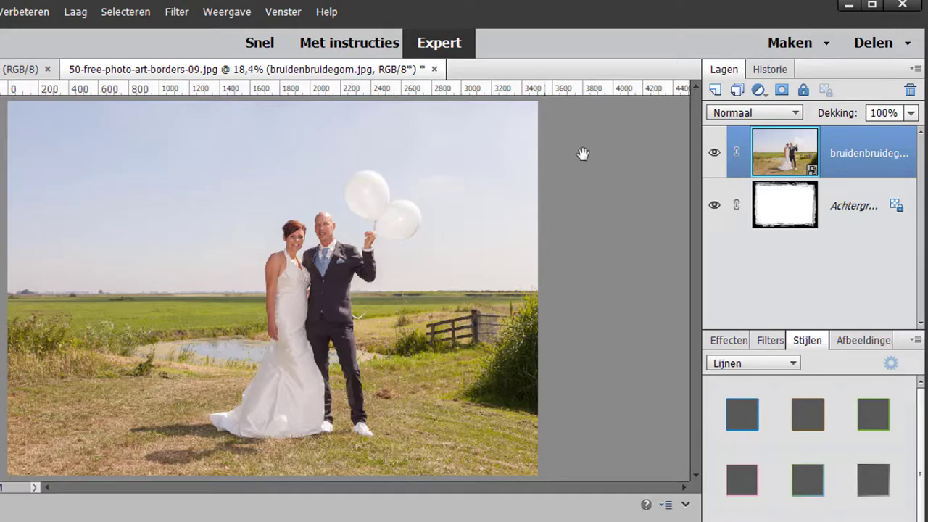
Set the bruidenbruidegom photo layer to Vermenigvuldigen blend mode, then select the Achtergrond layer
left_click(751, 116)
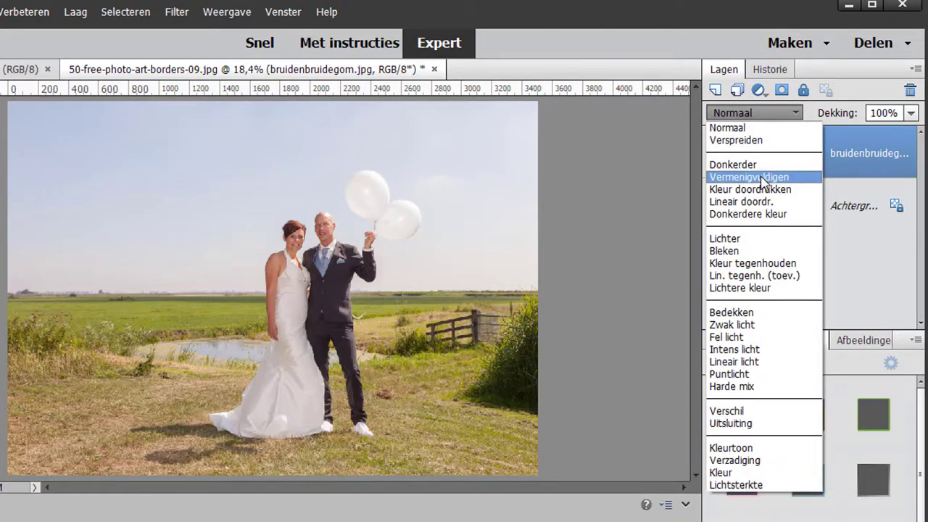
left_click(797, 183)
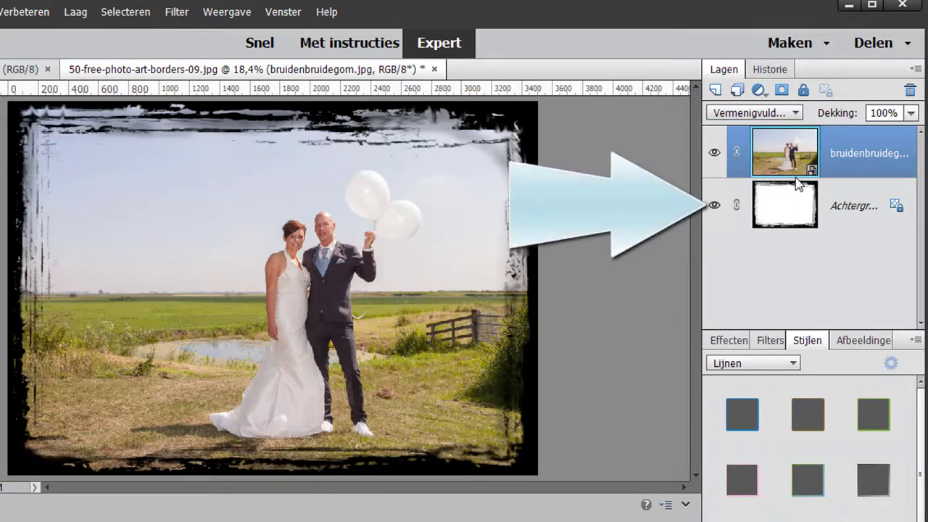
left_click(795, 206)
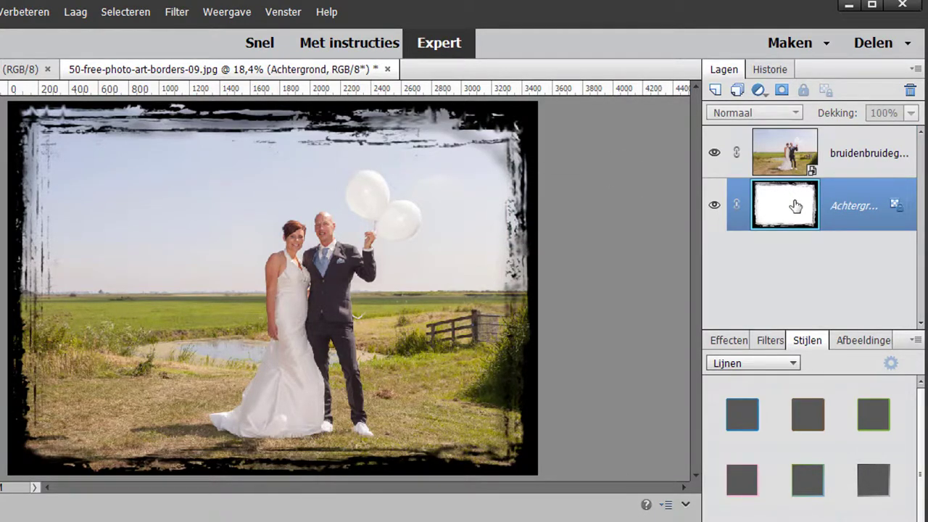
Invert the borders-09 Achtergrond layer to black and set the wedding photo layer to Bleken
key("ctrl+i")
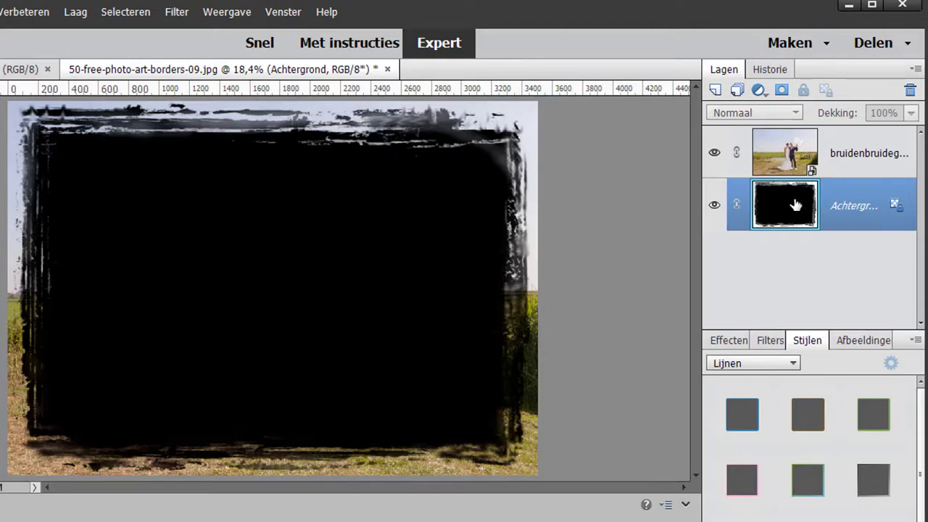
left_click(833, 141)
left_click(793, 113)
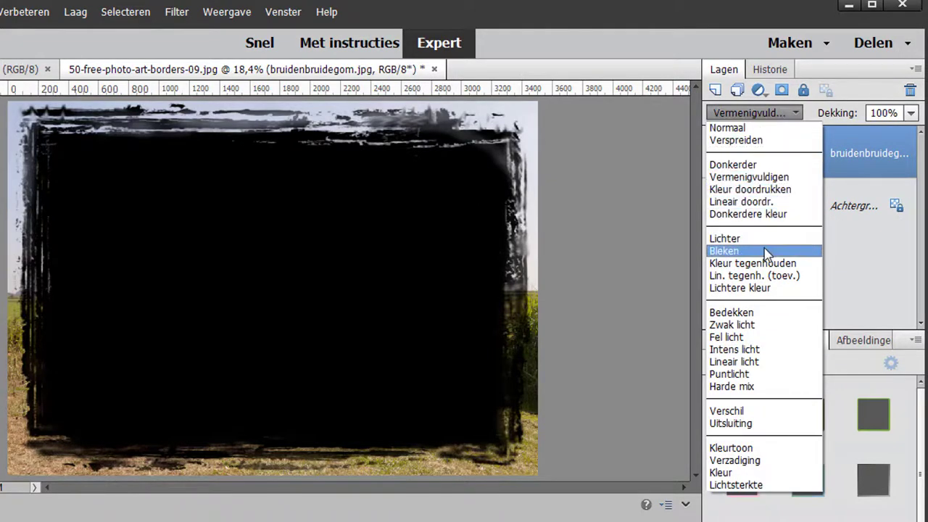
left_click(768, 251)
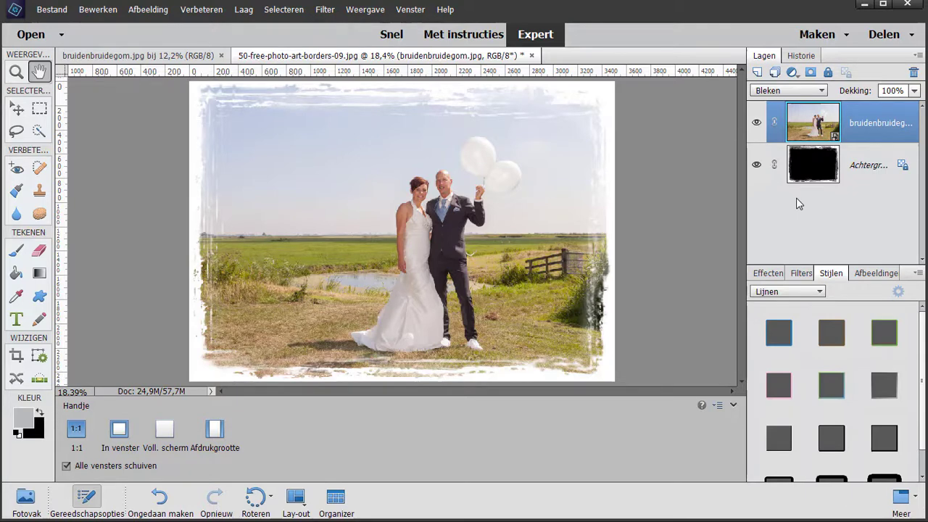
Switch to Met instructies mode and show the Speciale bewerkingen category with Kadermaker
left_click(469, 33)
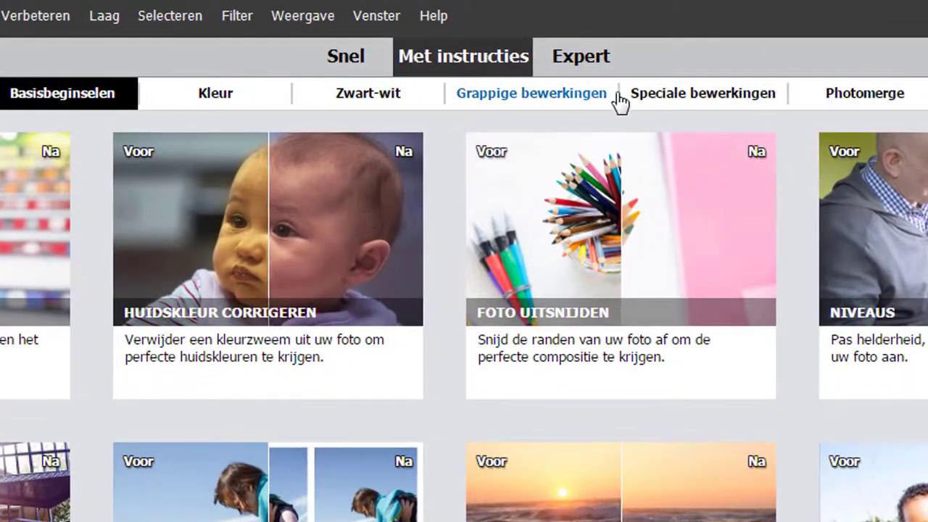
left_click(680, 94)
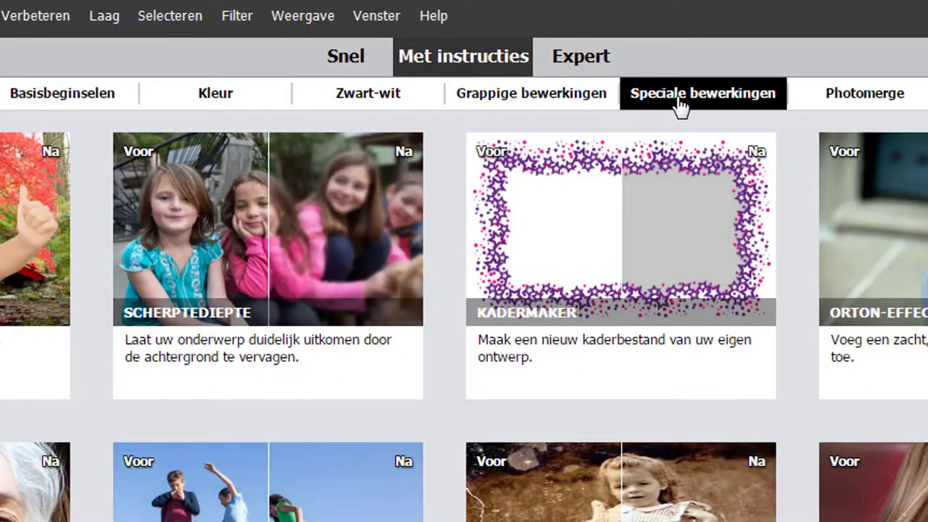